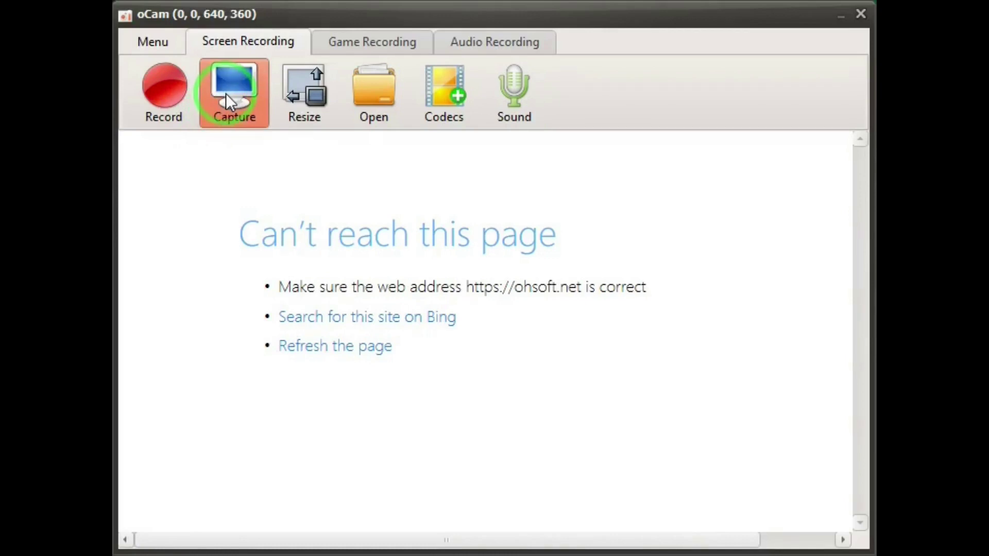
- Browse the recording area size and codec lists unchanged, then open the sound options
left_click(297, 91)
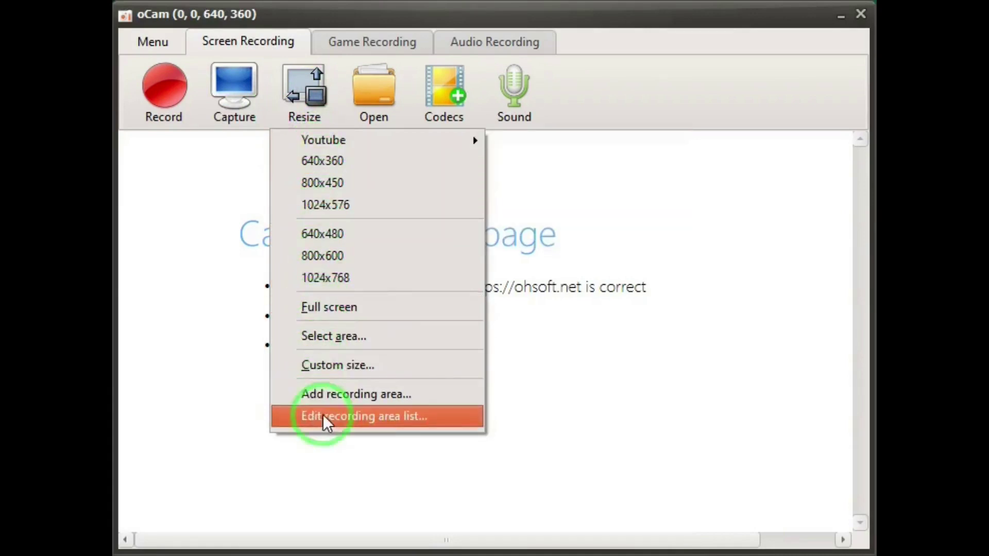
left_click(212, 163)
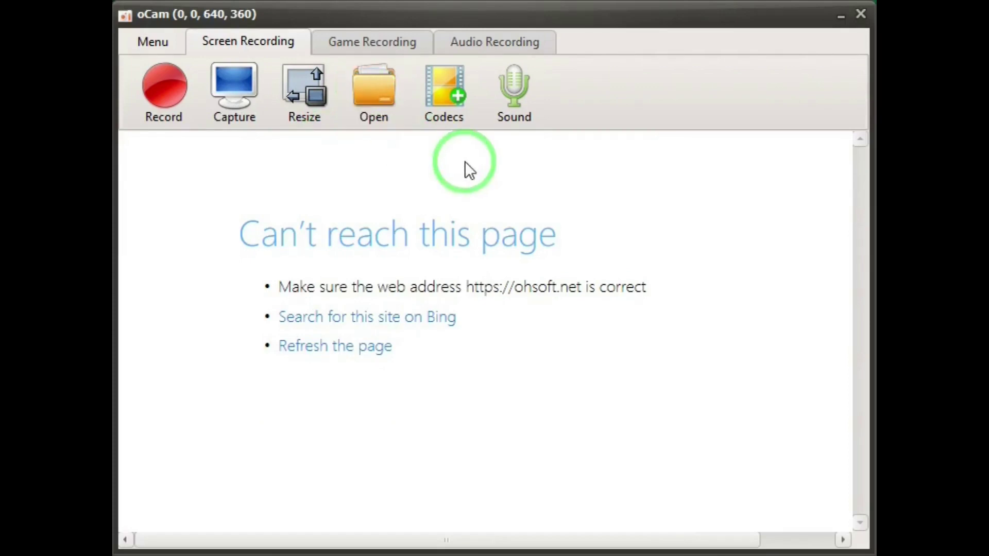
left_click(449, 91)
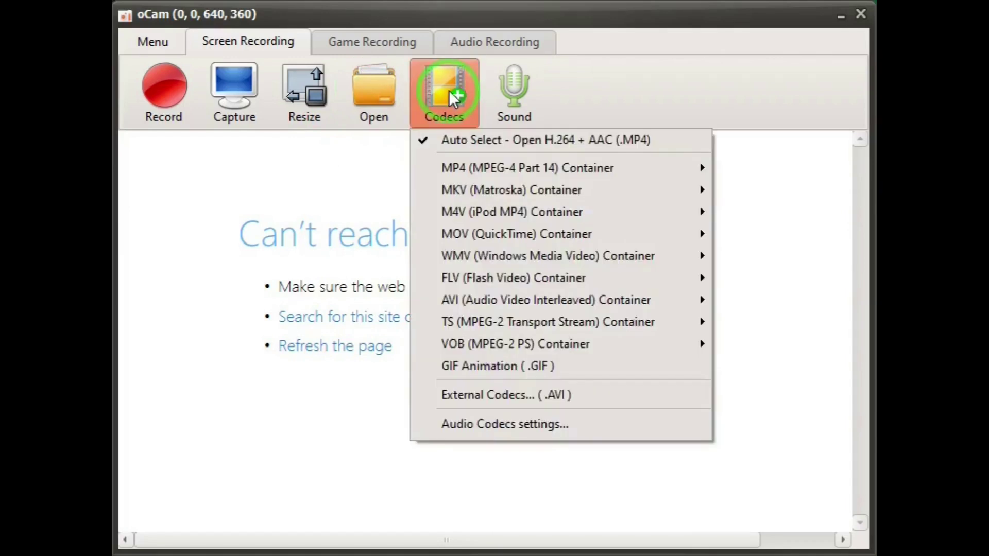
mouse_move(489, 170)
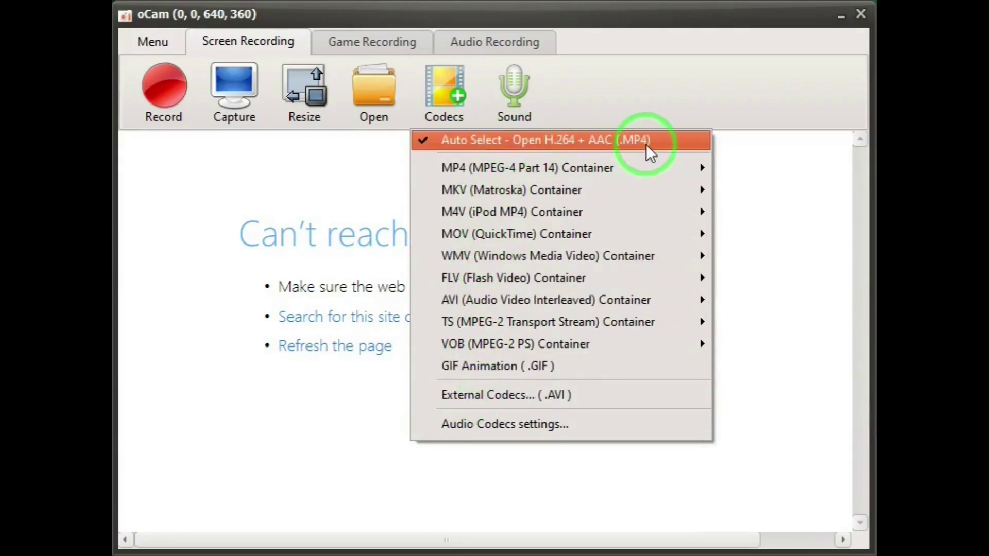
left_click(770, 231)
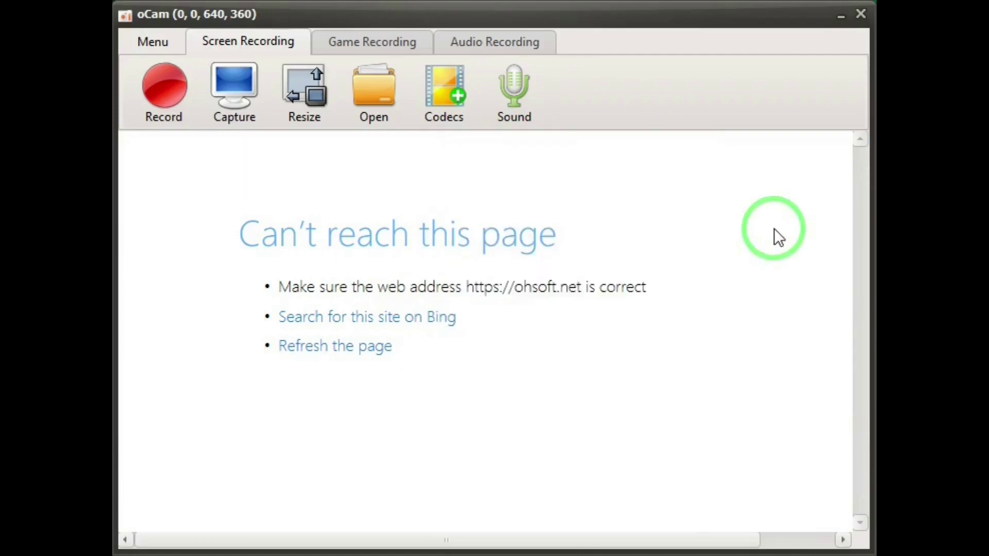
left_click(515, 91)
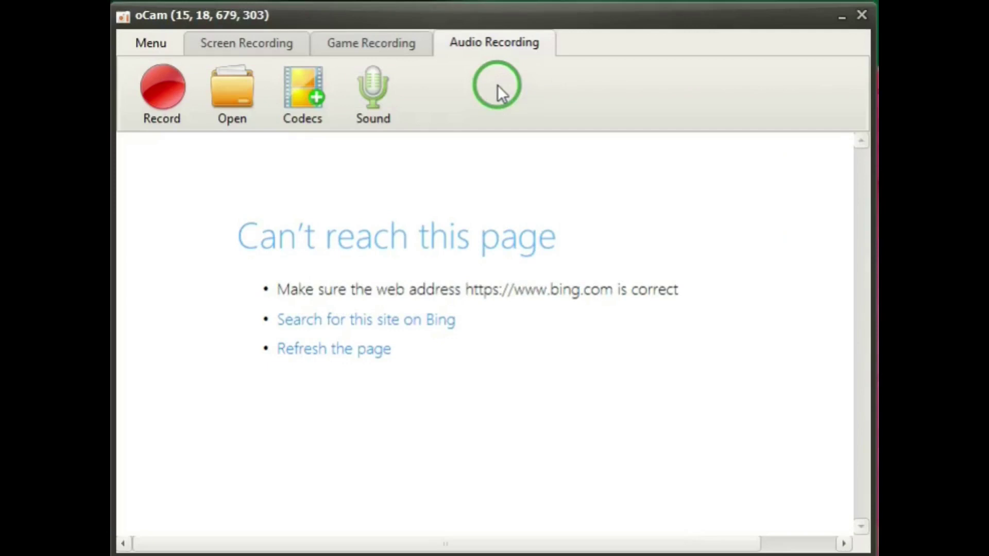
- Open Options from the main menu and move the window up so it is fully visible
left_click(142, 37)
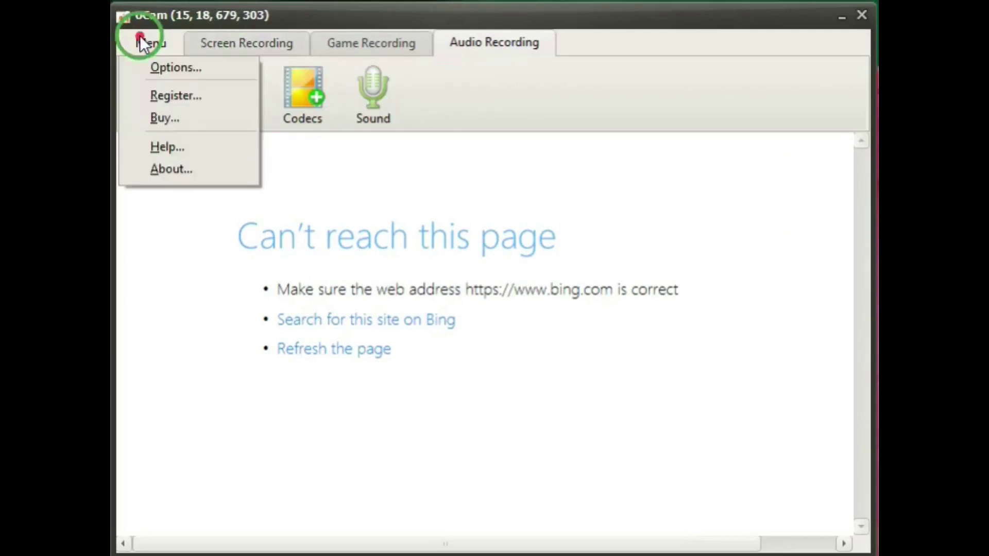
left_click(165, 68)
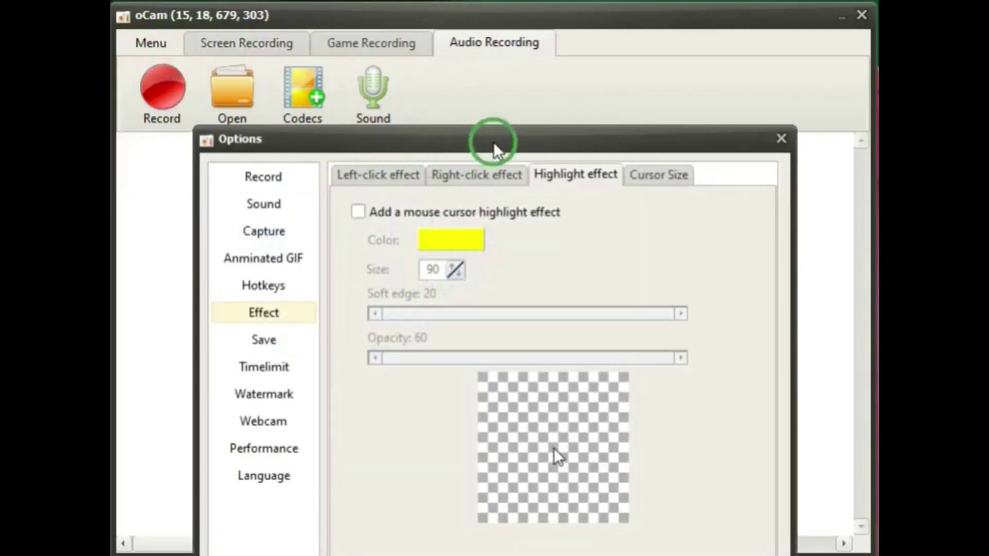
left_click_drag(497, 144, 496, 53)
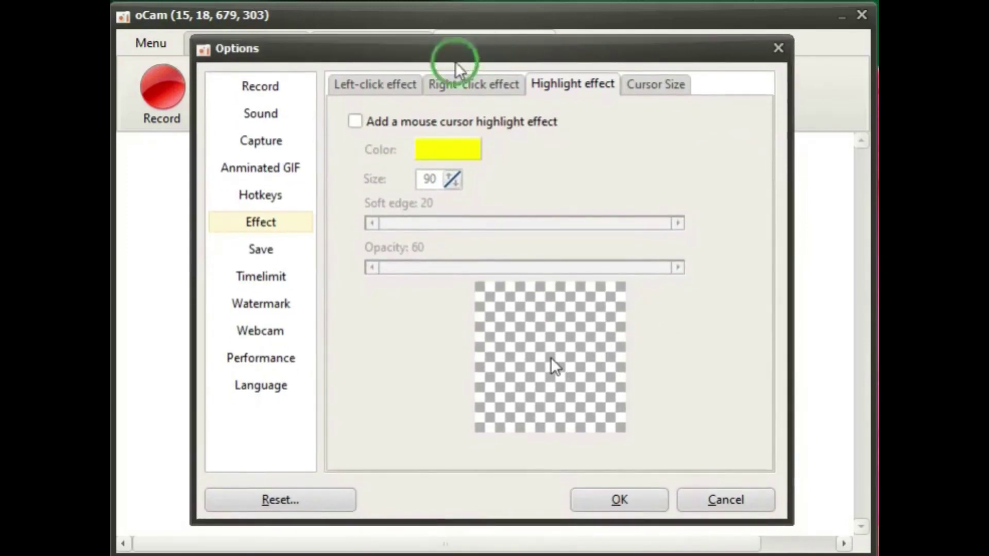
- Browse the Record settings' General, Game, Resize and Recording area tabs
left_click(265, 86)
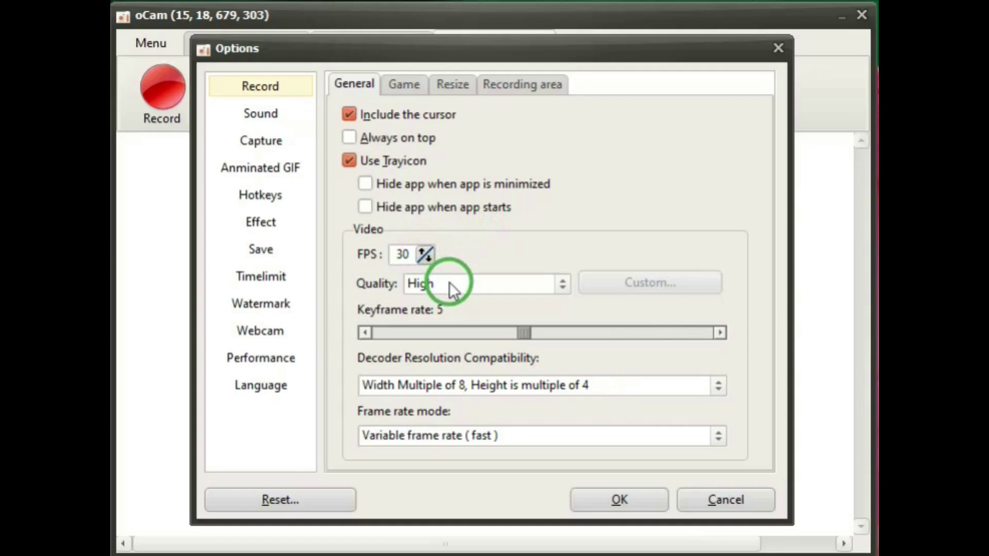
left_click(400, 85)
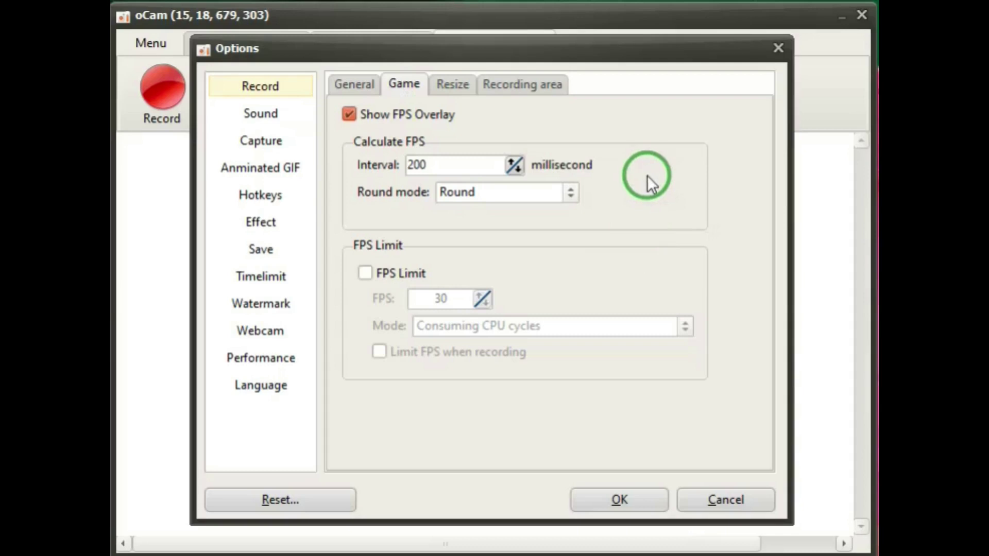
left_click(455, 85)
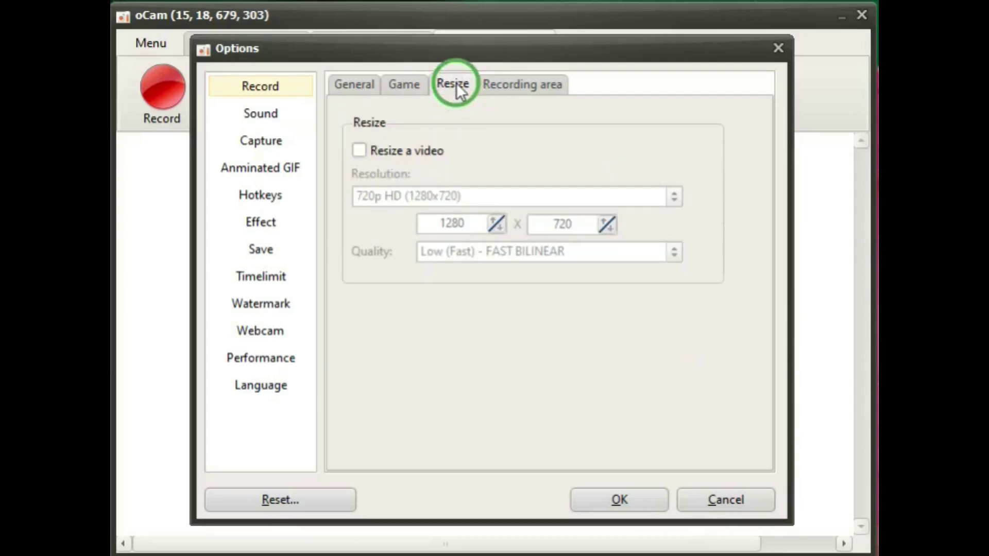
left_click(542, 86)
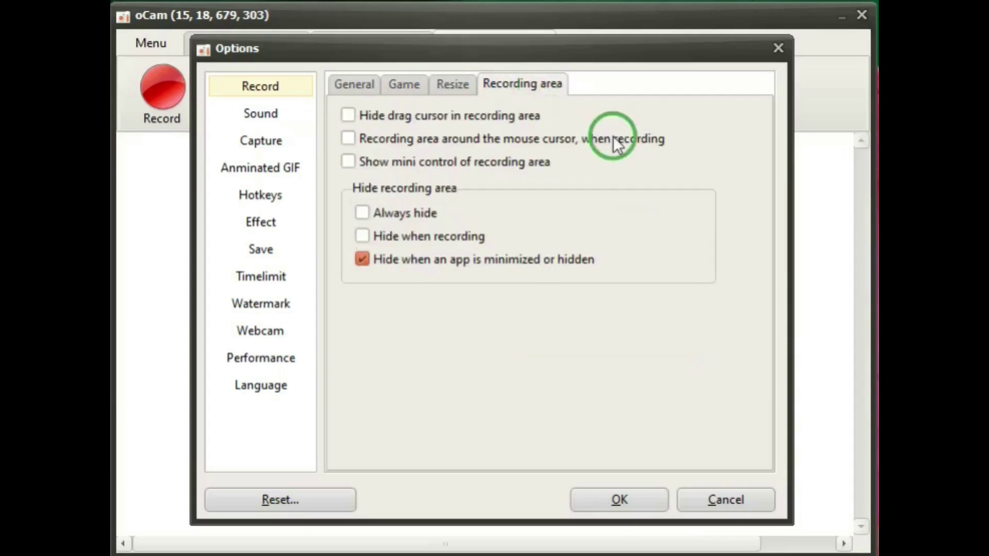
- Browse the Sound, Capture, Animated GIF and Hotkeys categories, ending on Effect's highlight settings
left_click(265, 113)
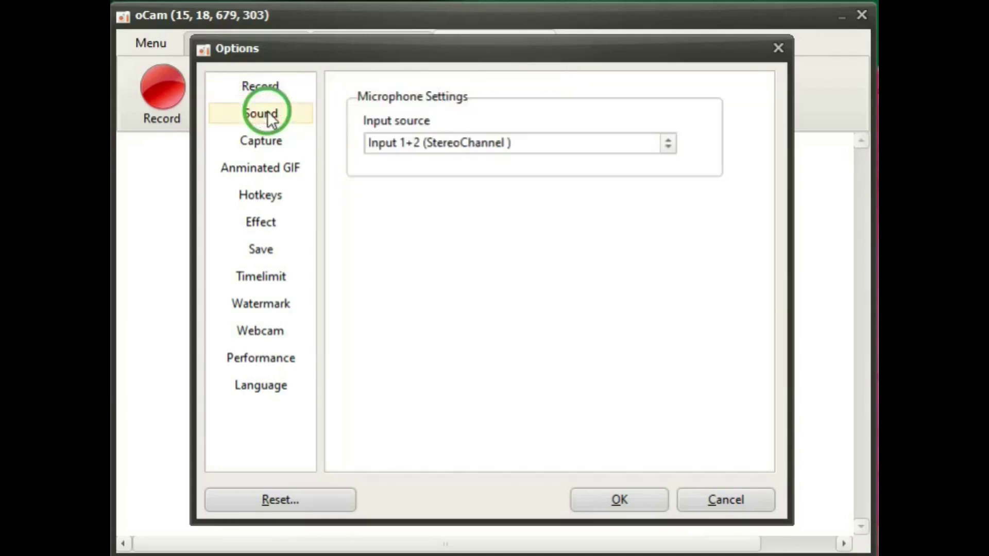
left_click(260, 144)
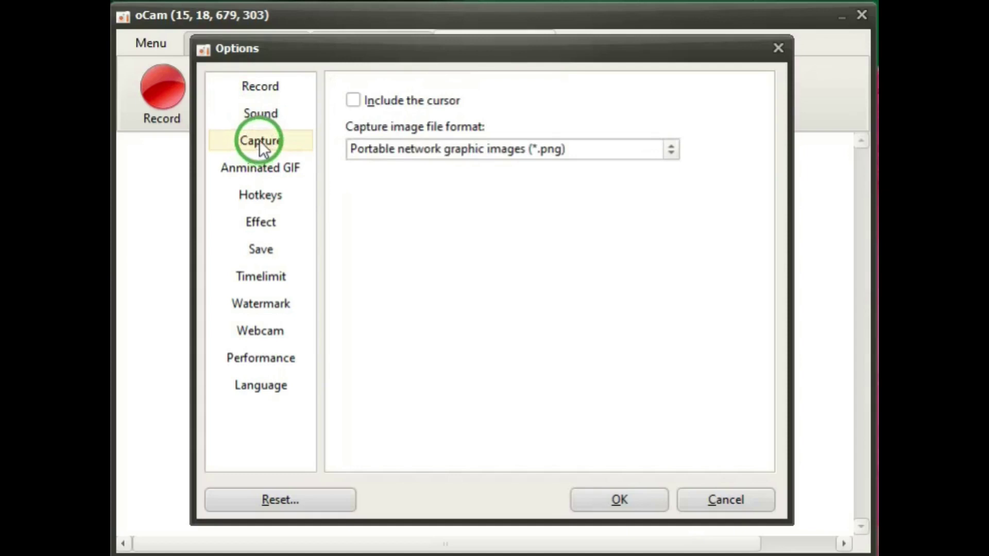
left_click(261, 167)
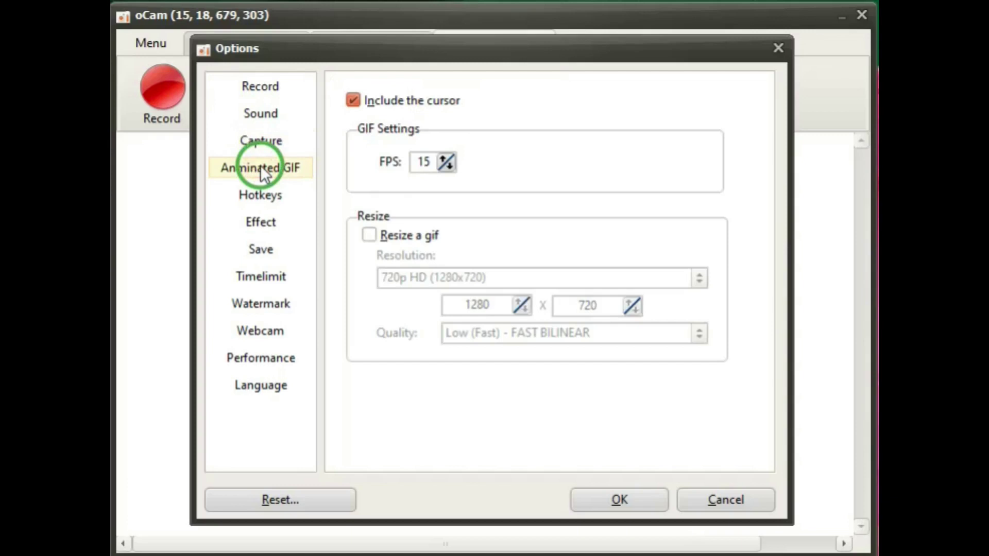
left_click(258, 193)
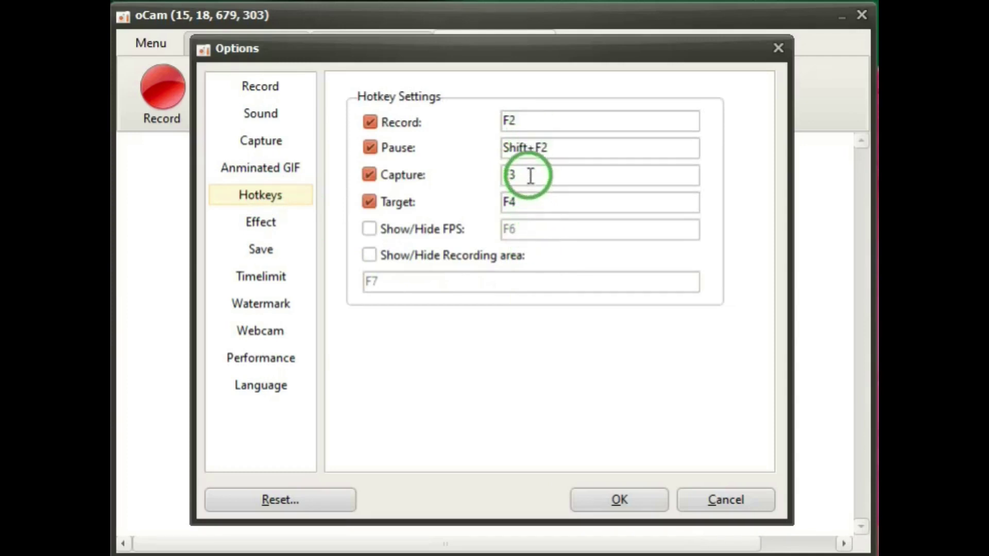
left_click(282, 232)
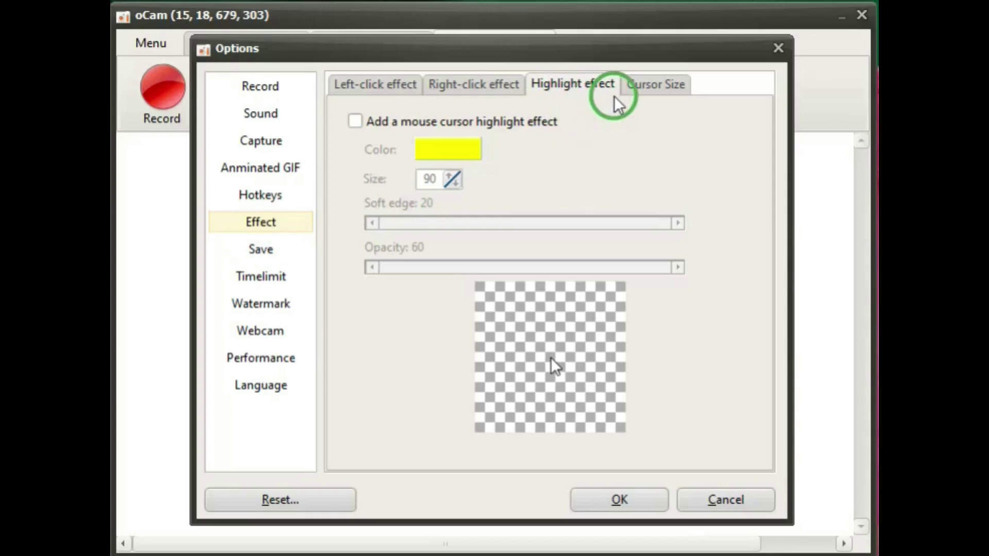
- Browse the Save, Timelimit and Watermark categories, ending on the Webcam settings
left_click(260, 249)
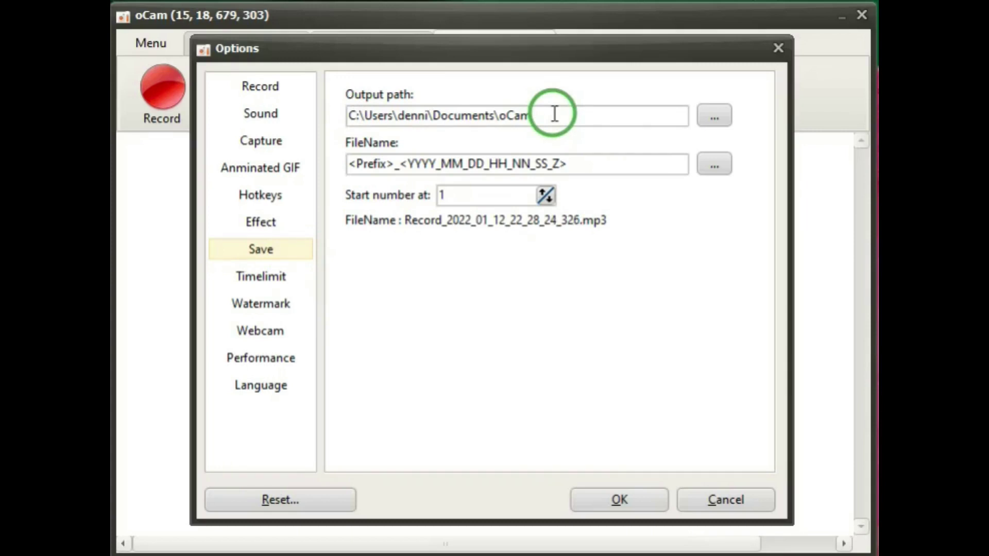
left_click(277, 277)
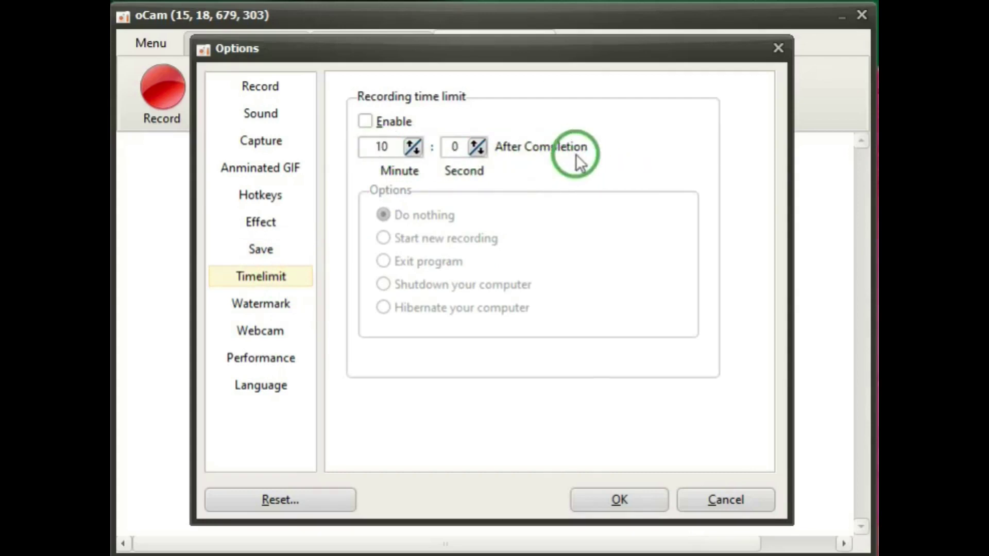
left_click(258, 306)
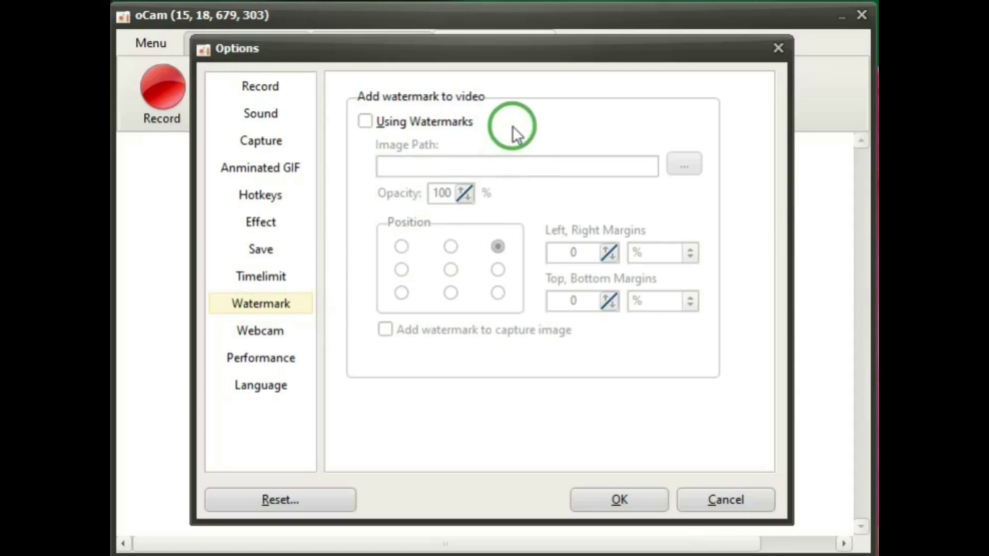
left_click(259, 331)
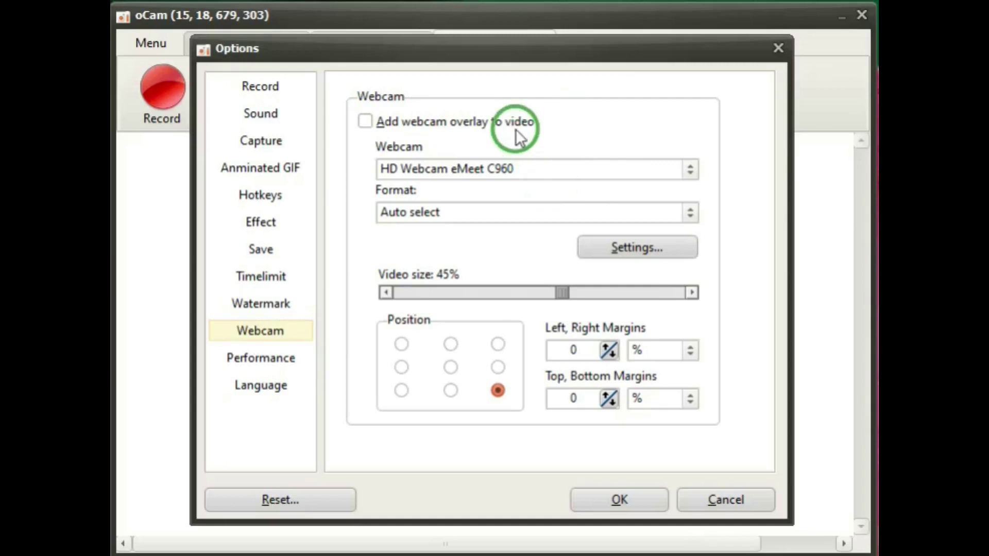
- Check the webcam's Camera Control properties, then view the Performance and Language settings
left_click(647, 248)
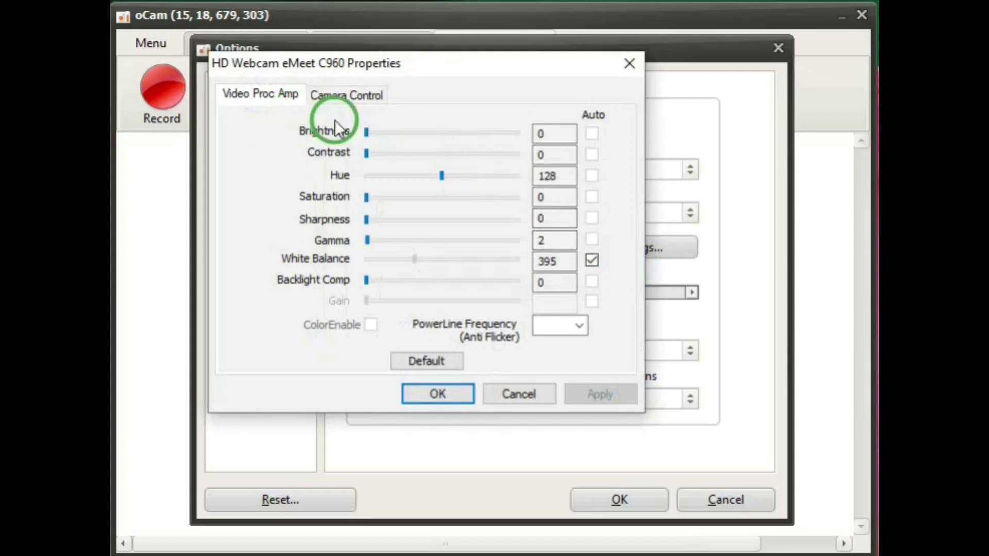
left_click(334, 97)
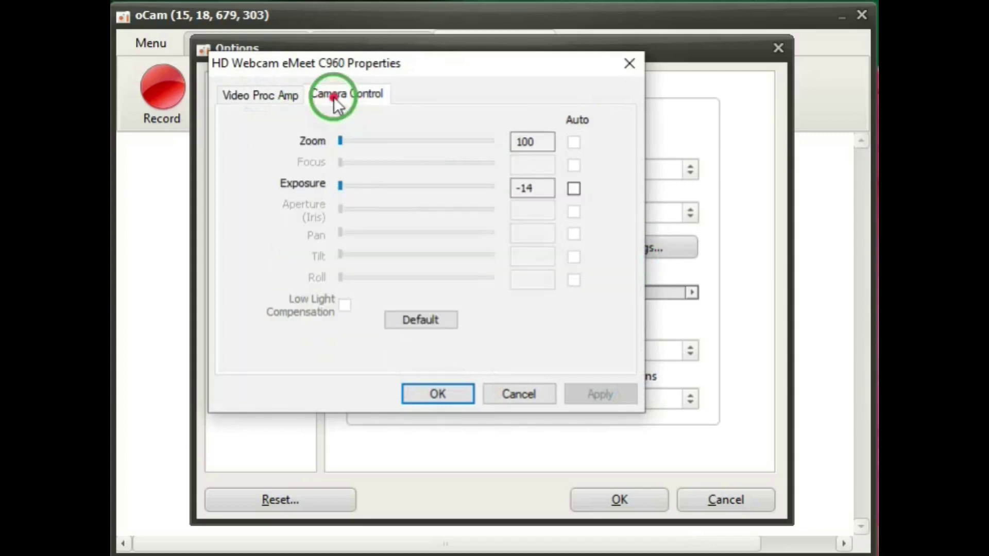
left_click(438, 393)
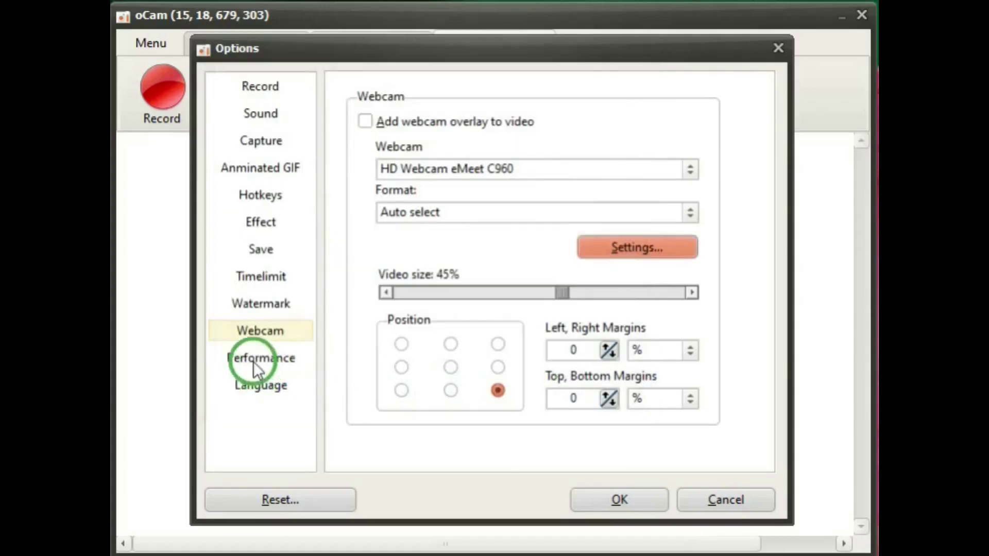
left_click(253, 359)
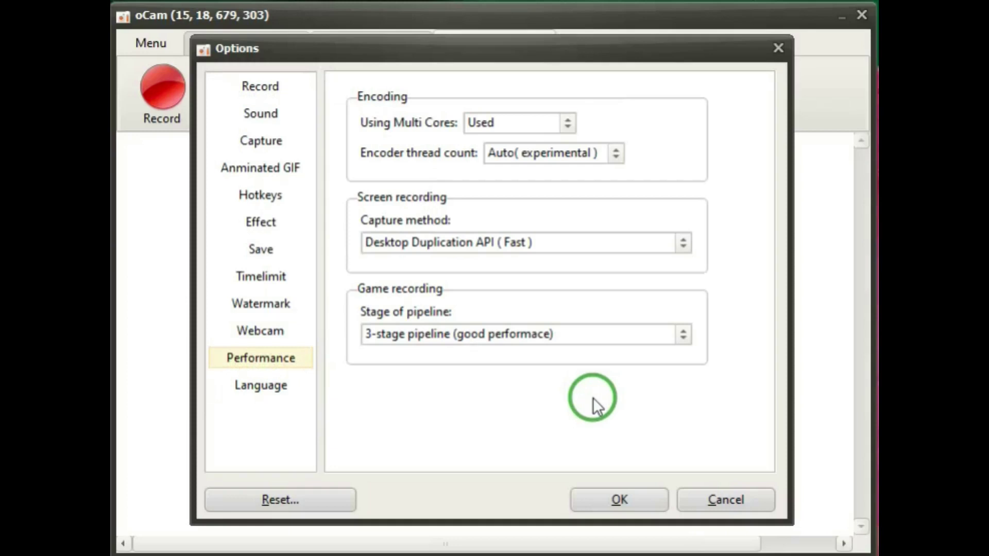
left_click(258, 385)
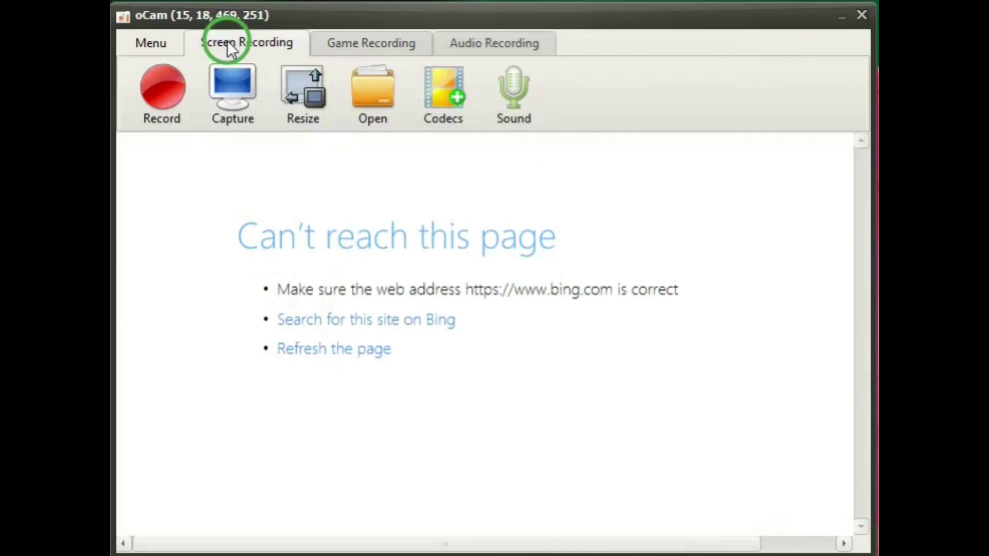
- Open the Game Recording tab and close the Confirm prompt about the beginner's manual
left_click(384, 43)
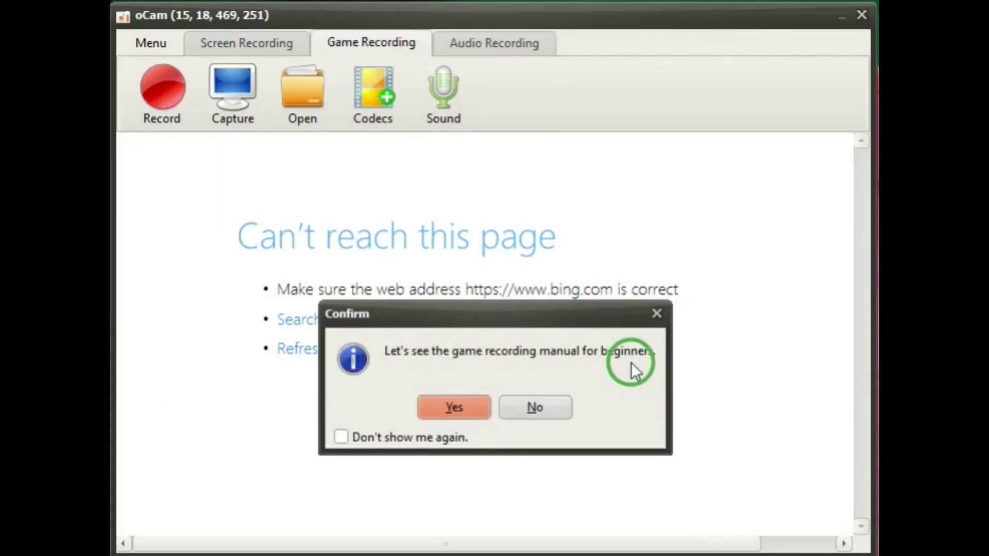
left_click(657, 313)
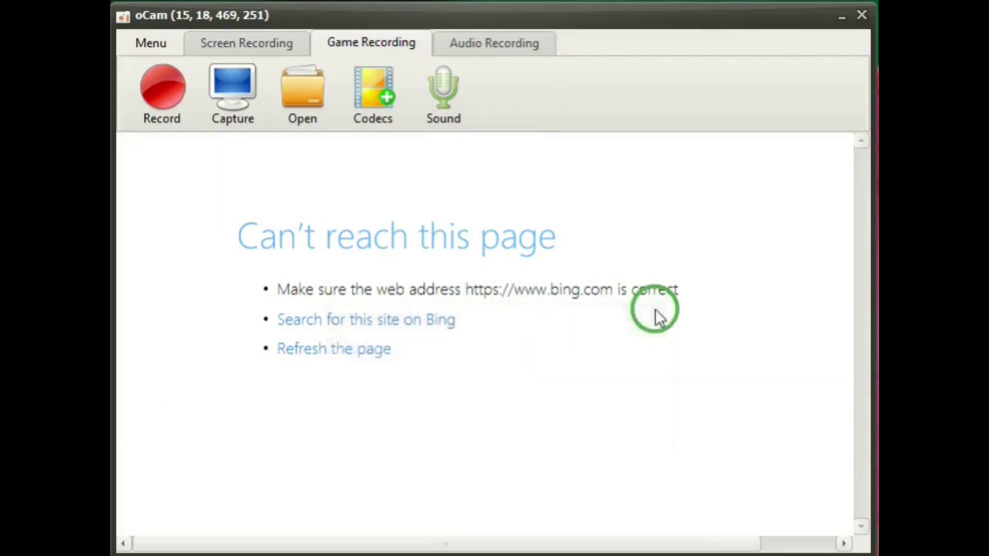
- In Audio Recording mode, open and close the Codecs and Sound dropdowns unchanged
left_click(489, 43)
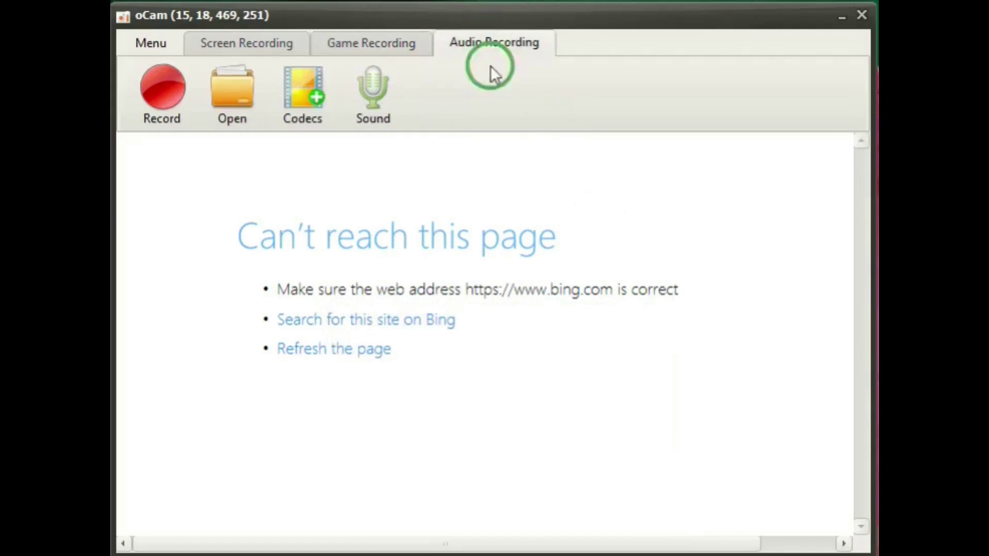
left_click(318, 92)
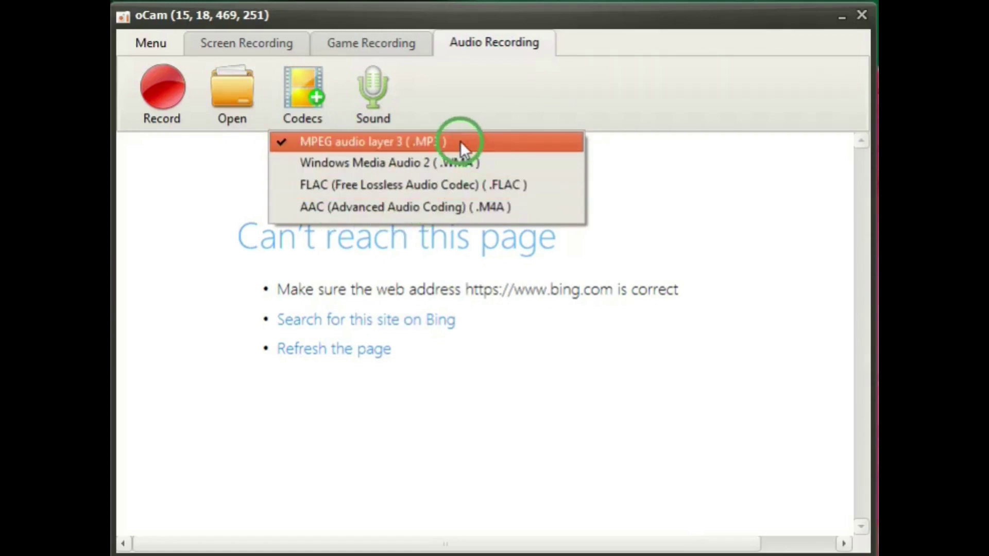
left_click(480, 102)
left_click(379, 92)
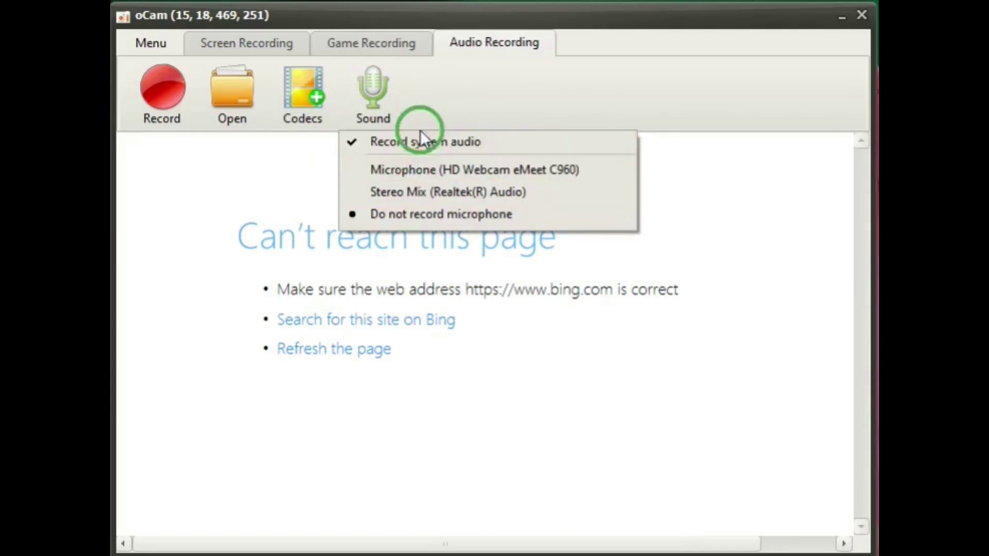
left_click(477, 88)
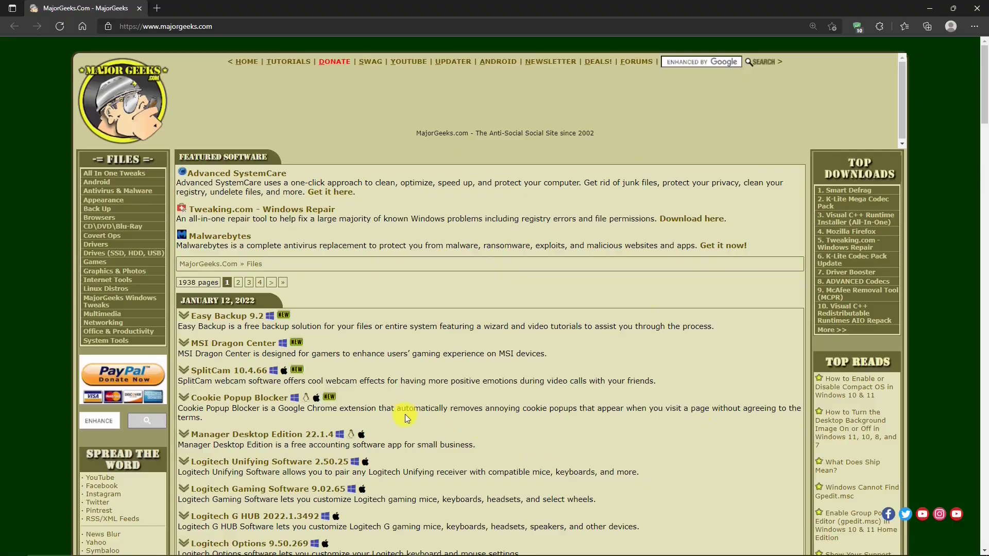
- Scroll the MajorGeeks page and open the full Top Downloads list via More >>
mouse_move(983, 99)
left_mouse_down()
mouse_move(982, 320)
mouse_move(982, 86)
left_mouse_up()
left_click(831, 330)
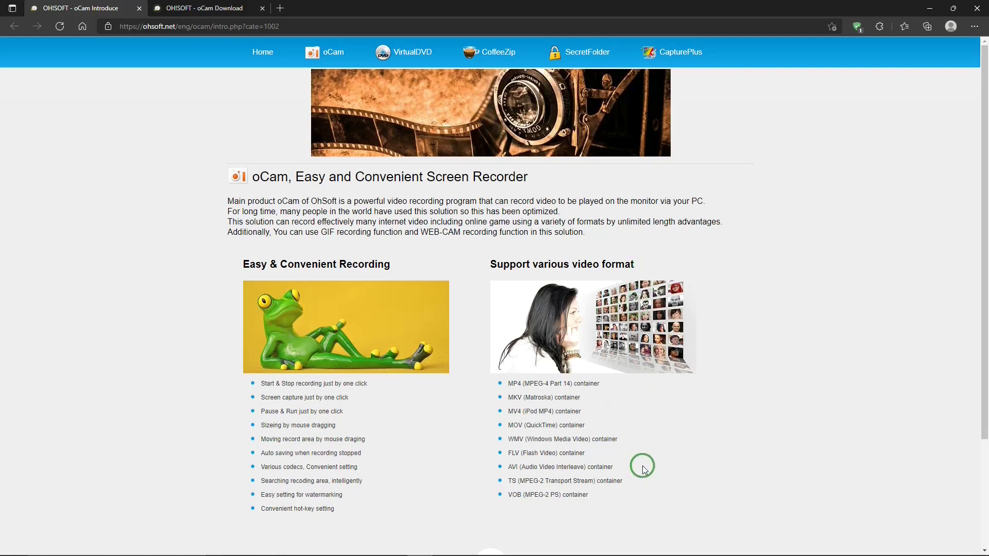
left_click(208, 15)
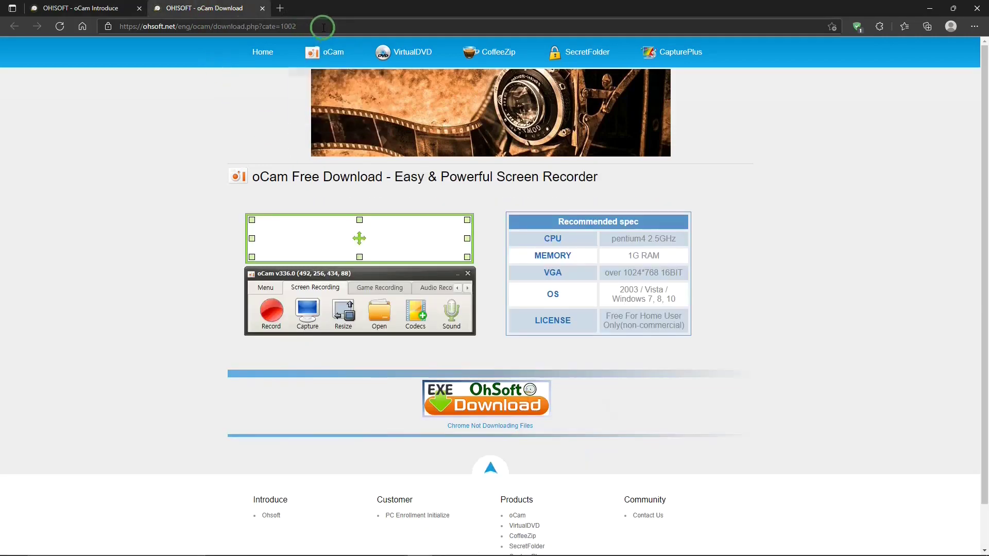